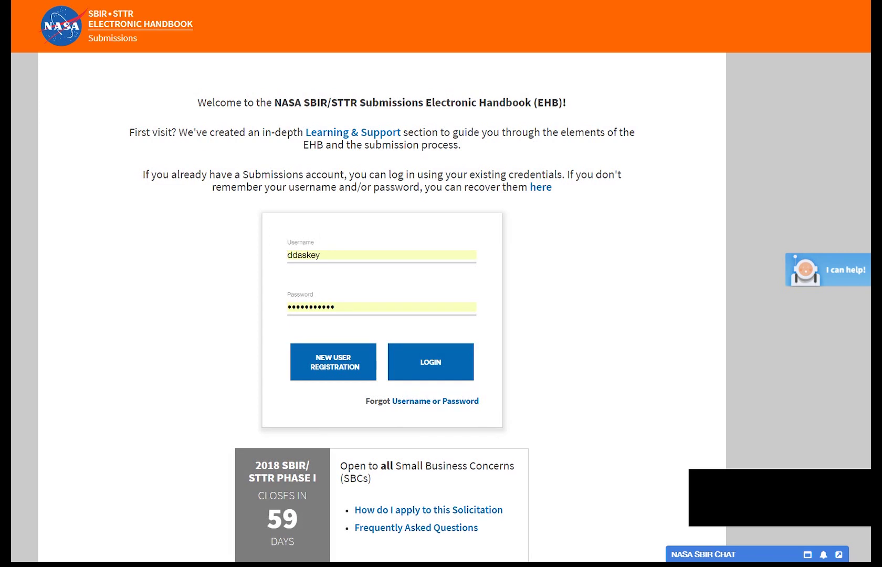
# Step: Log in with the prefilled account credentials and review the firm information and open solicitations on the home page
pyautogui.click(430, 362)
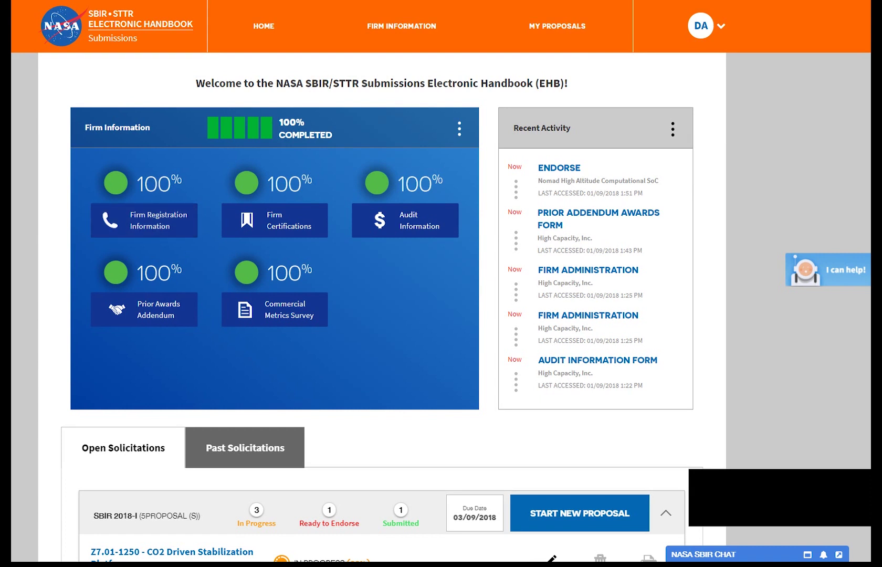
pyautogui.scroll(-5, 441, 284)
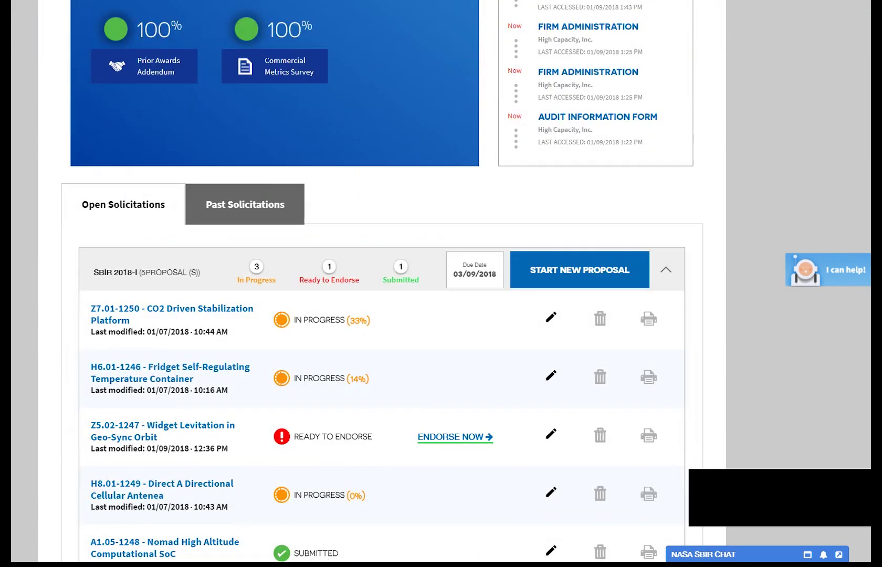
pyautogui.scroll(-3, 382, 283)
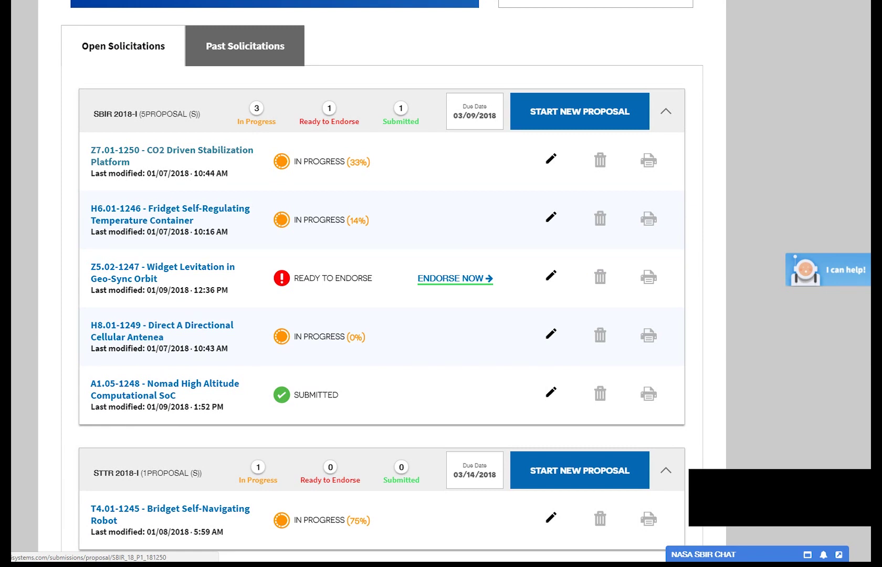
pyautogui.scroll(7, 382, 283)
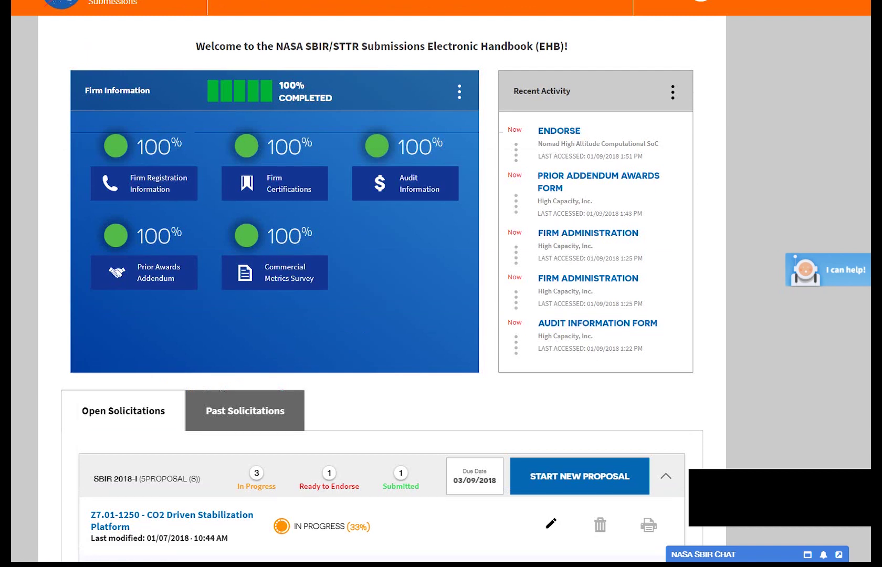
pyautogui.scroll(1, 441, 284)
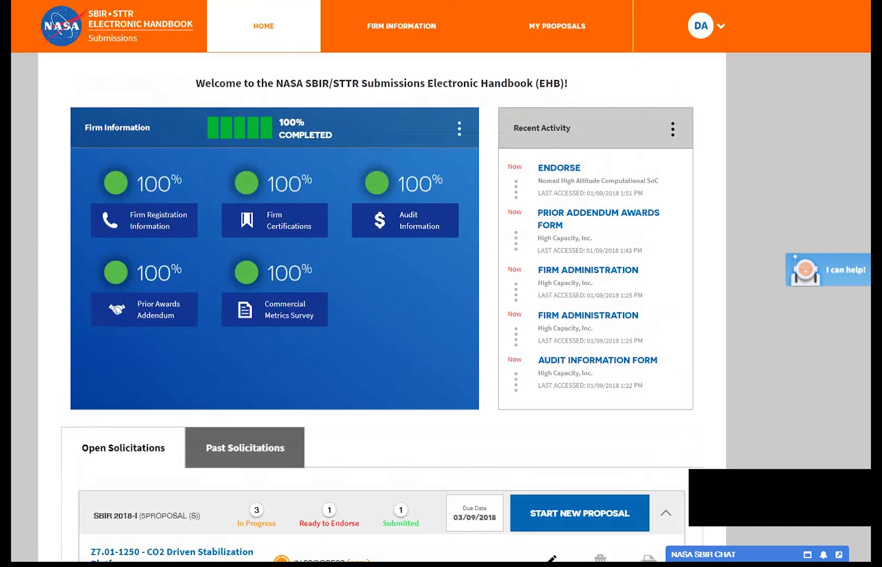
# Step: Open the Fridget Self-Regulating Temperature Container proposal and display the account options
pyautogui.moveTo(401, 26)
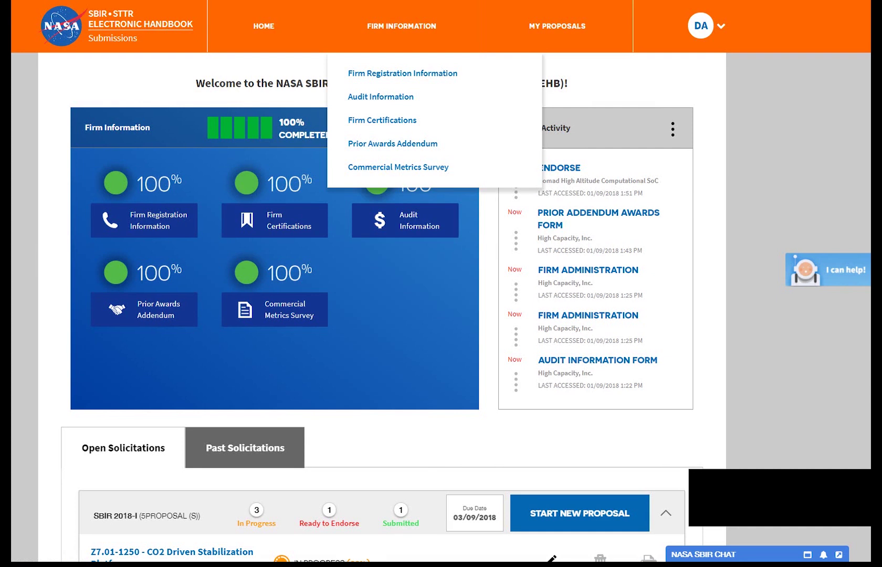
pyautogui.moveTo(557, 26)
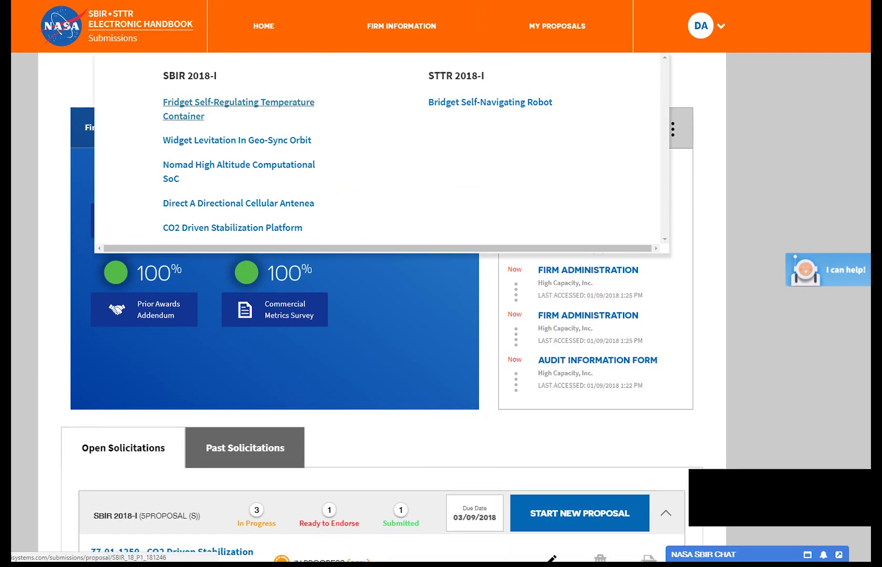
pyautogui.click(238, 101)
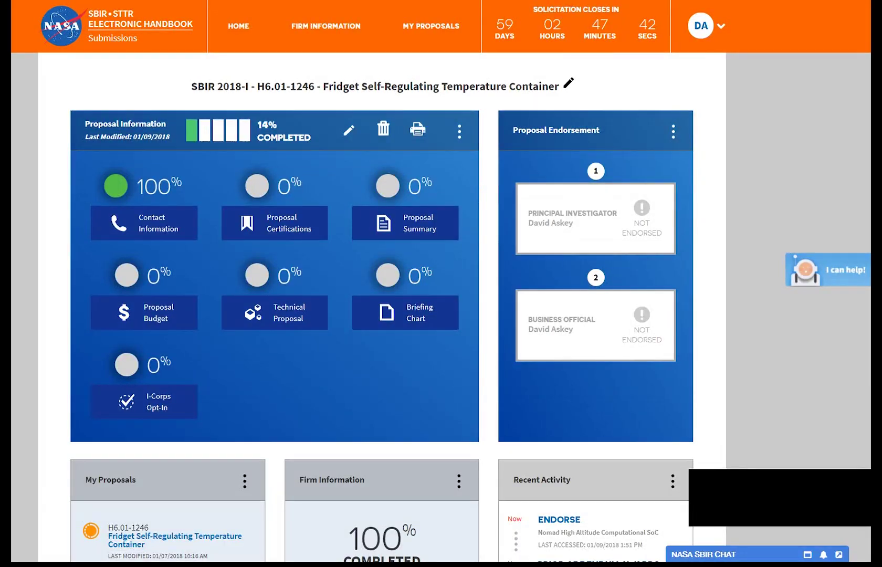
pyautogui.click(706, 26)
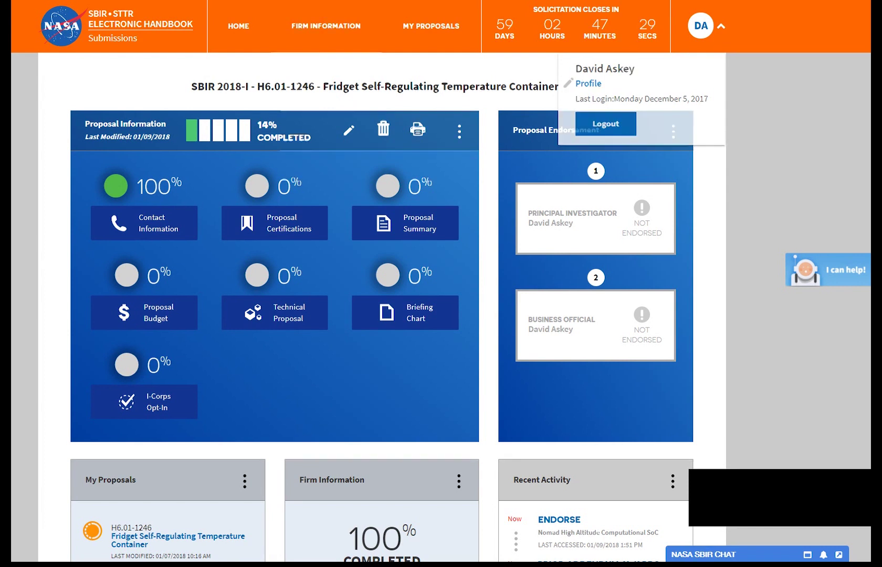
# Step: View the firm's forms in turn: Firm Certifications, Audit Information and Prior Awards Addendum
pyautogui.moveTo(325, 26)
pyautogui.click(335, 120)
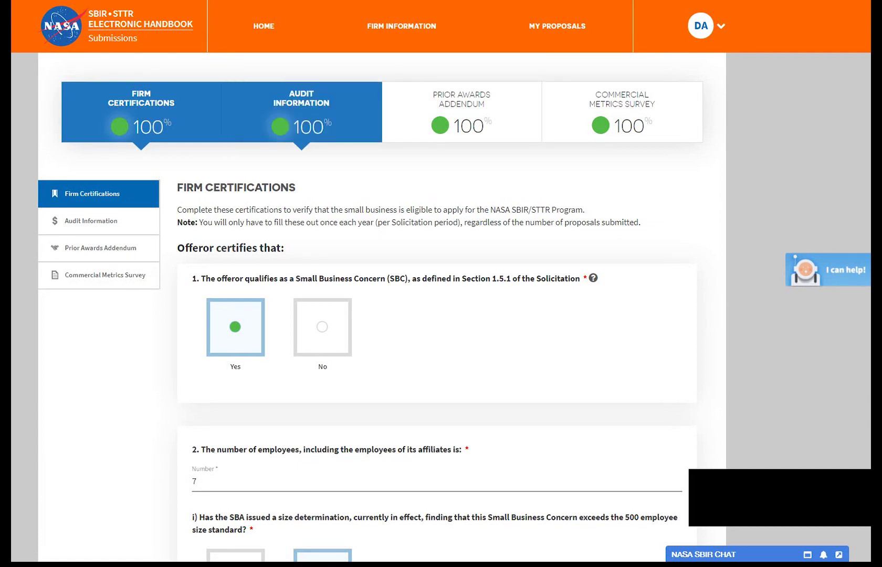
pyautogui.click(301, 113)
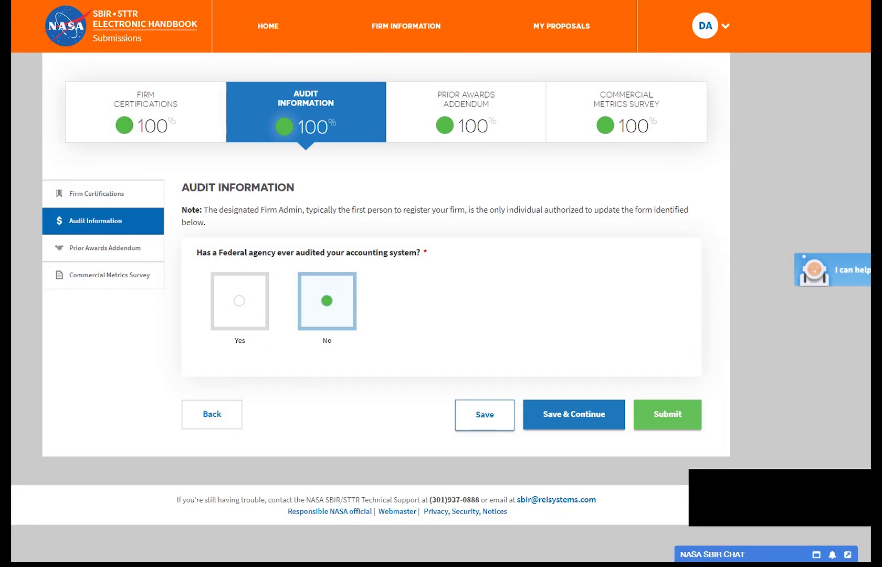
pyautogui.click(105, 248)
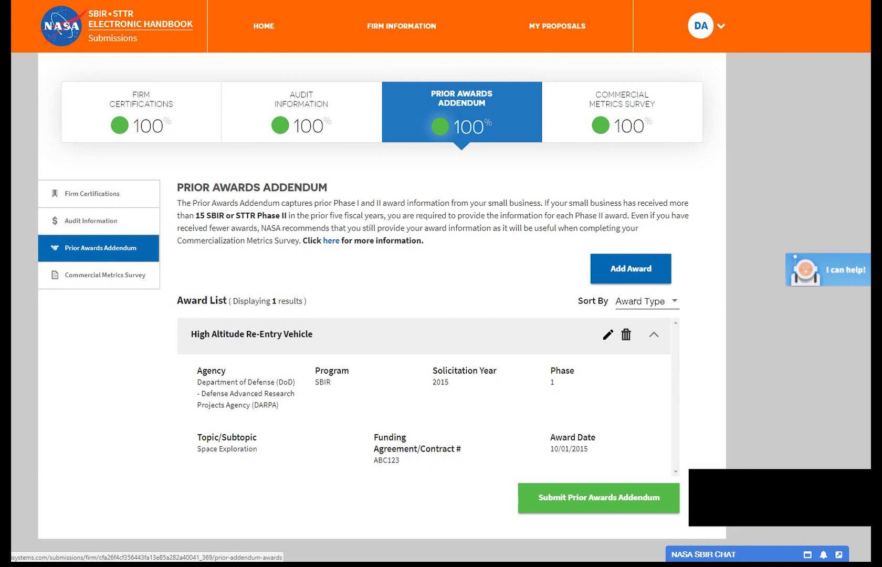
# Step: Switch to the slide presentation, advance to the Time Savers slide and return to the handbook
pyautogui.hotkey('alt', 'Tab')
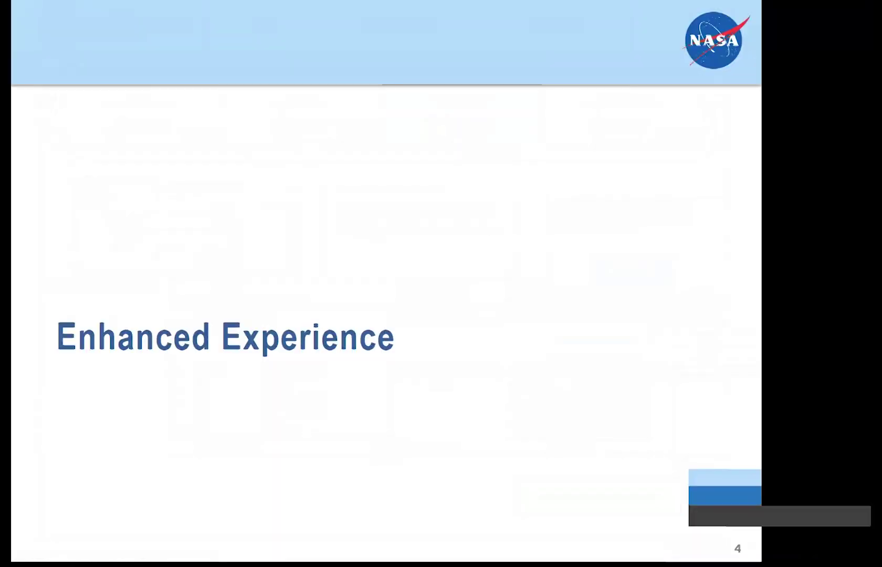
pyautogui.press('Right')
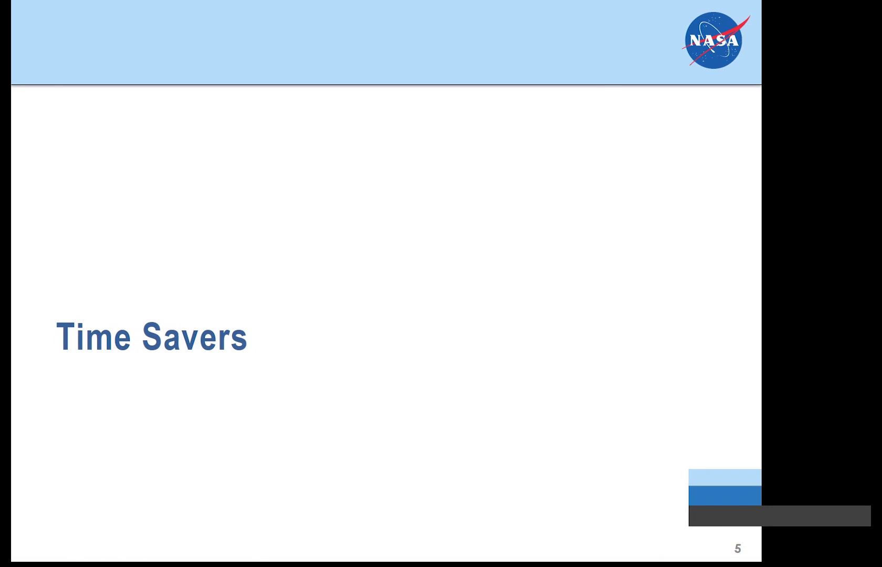
pyautogui.hotkey('alt', 'Tab')
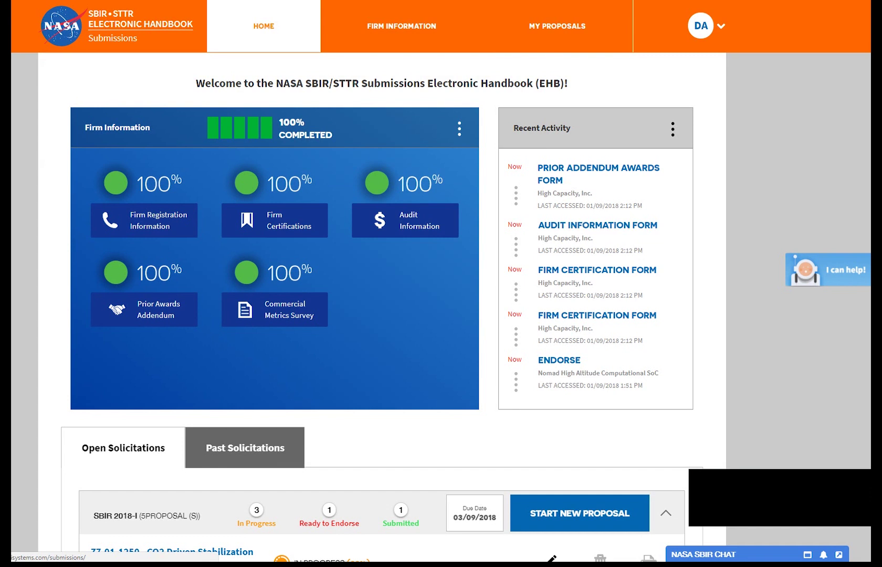
# Step: Reopen the Firm Certification form from the recent activity list and return to the home page
pyautogui.click(597, 269)
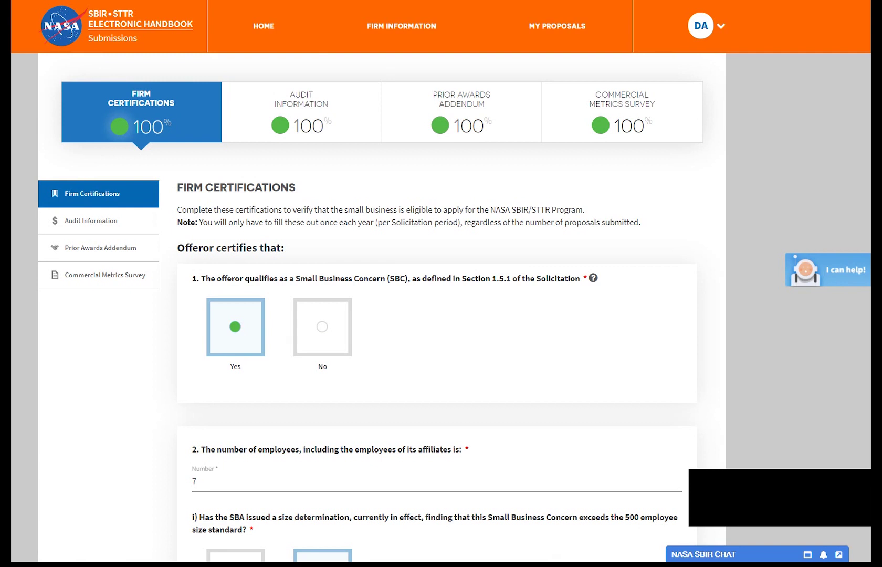
pyautogui.click(264, 26)
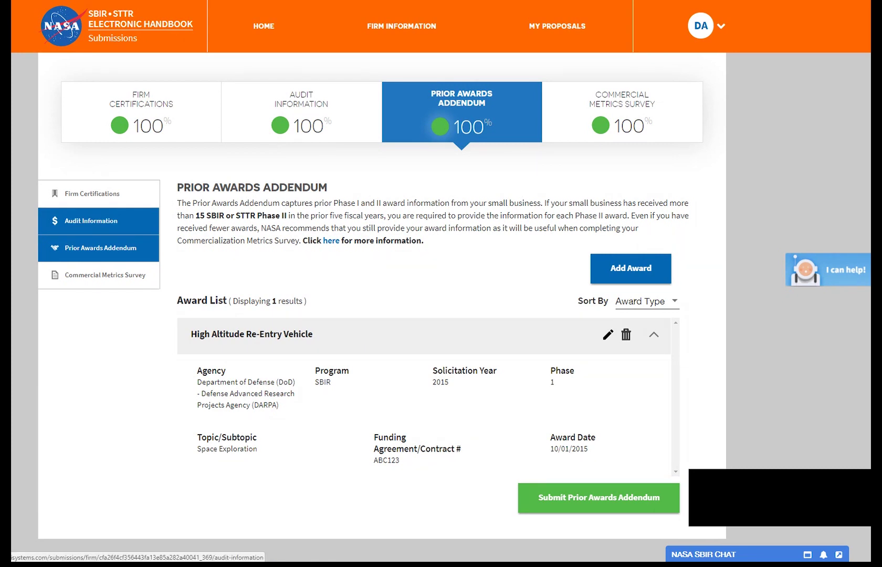
# Step: In Audit Information, answer Yes to the Federal accounting audit question, review the agency and contact fields, and set the answer back to No
pyautogui.click(92, 220)
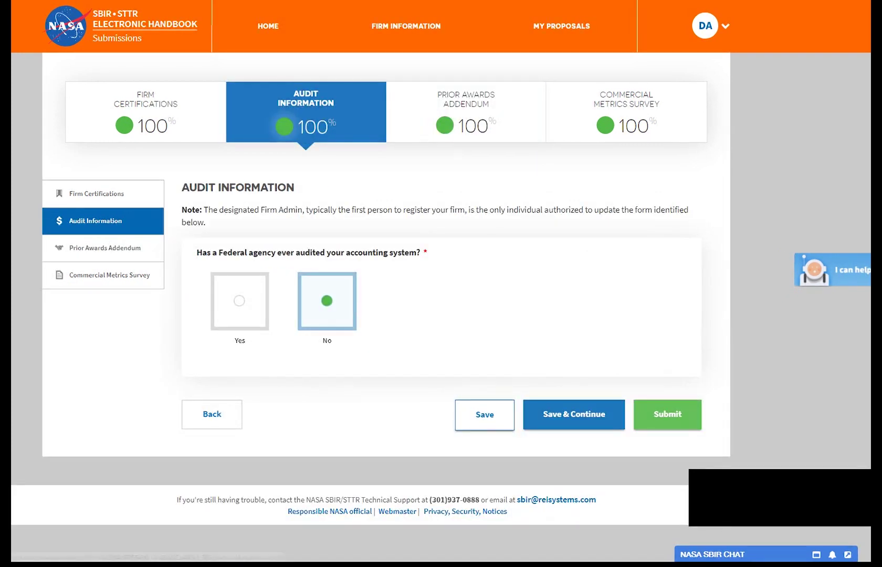
pyautogui.click(240, 300)
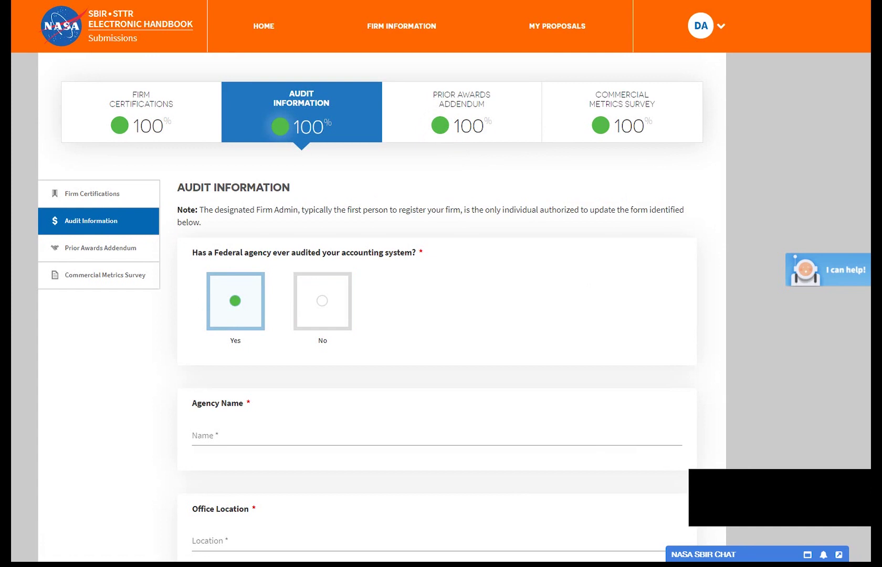
pyautogui.scroll(-2, 441, 315)
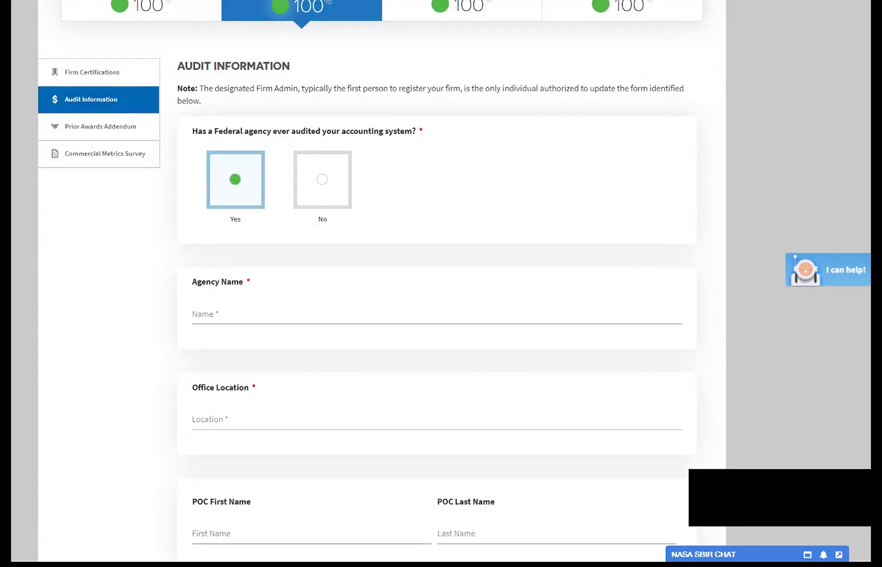
pyautogui.scroll(-2, 441, 315)
pyautogui.scroll(-2, 441, 283)
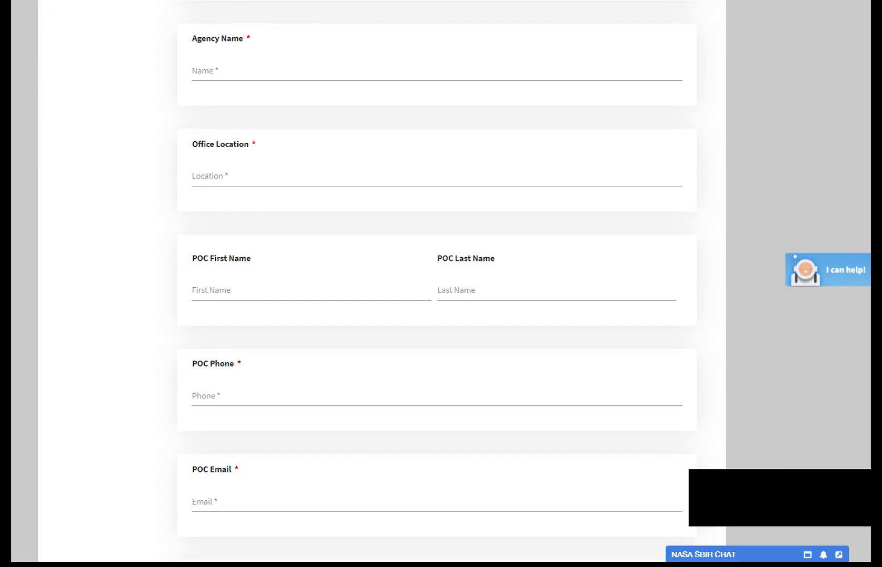
pyautogui.scroll(6, 441, 283)
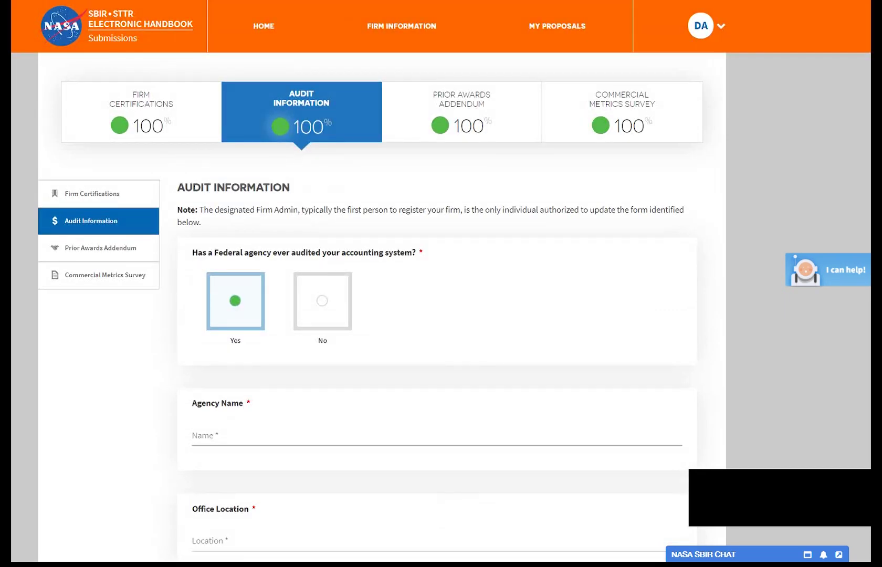
pyautogui.click(322, 300)
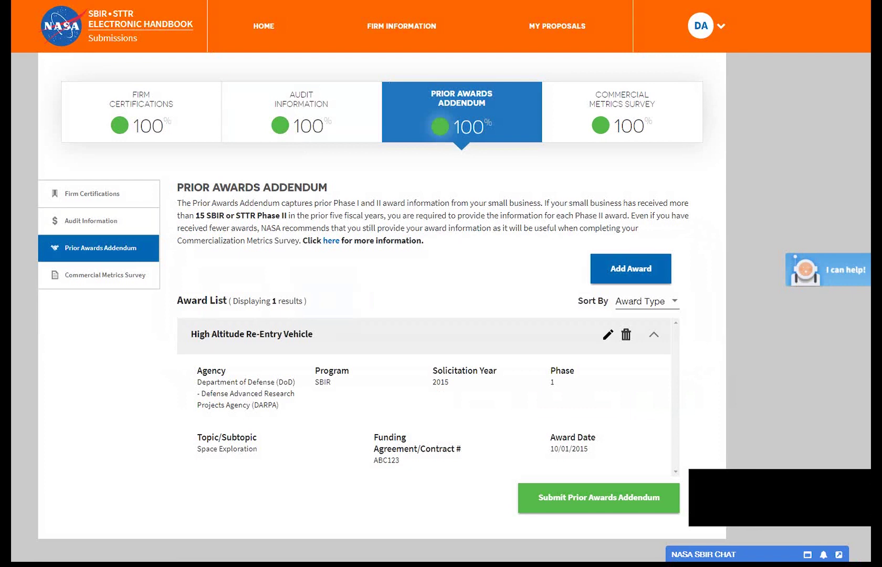
# Step: Switch to the slide presentation and advance past the Time Savers slide
pyautogui.hotkey('alt', 'Tab')
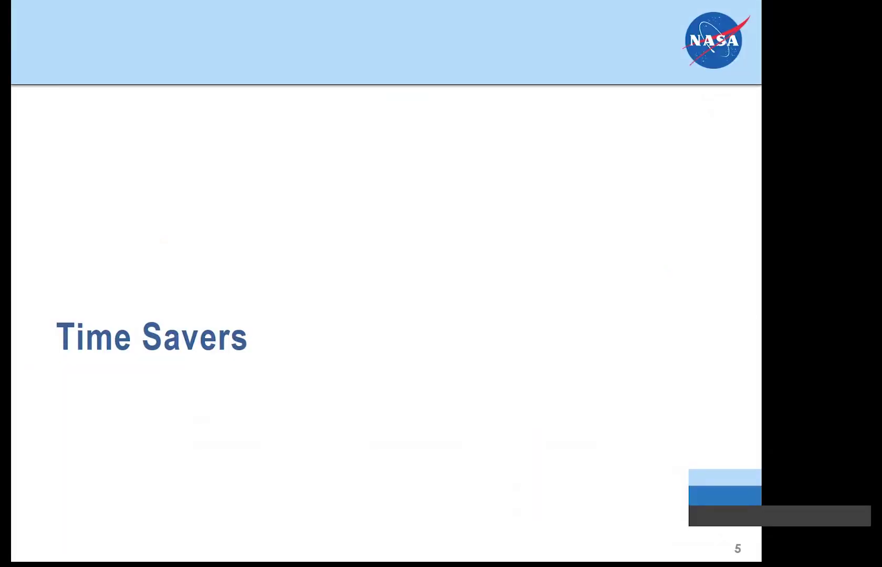
pyautogui.press('Right')
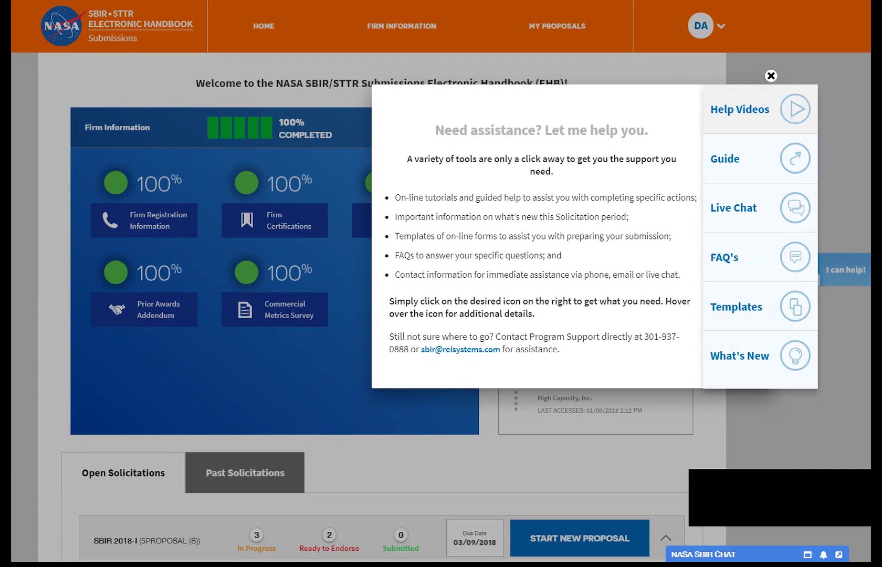
# Step: Play the help video from the assistance window, pause it and skip ahead to 0:46
pyautogui.click(750, 110)
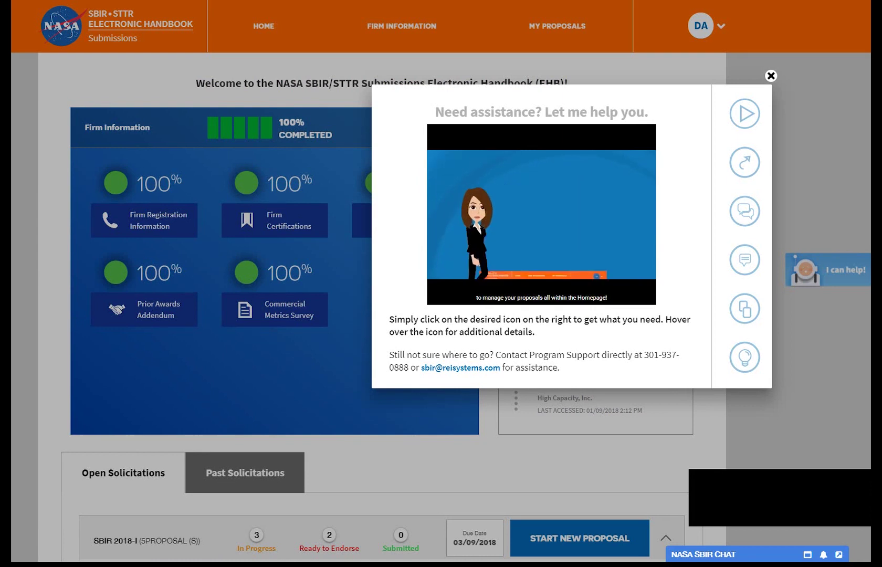
pyautogui.click(541, 215)
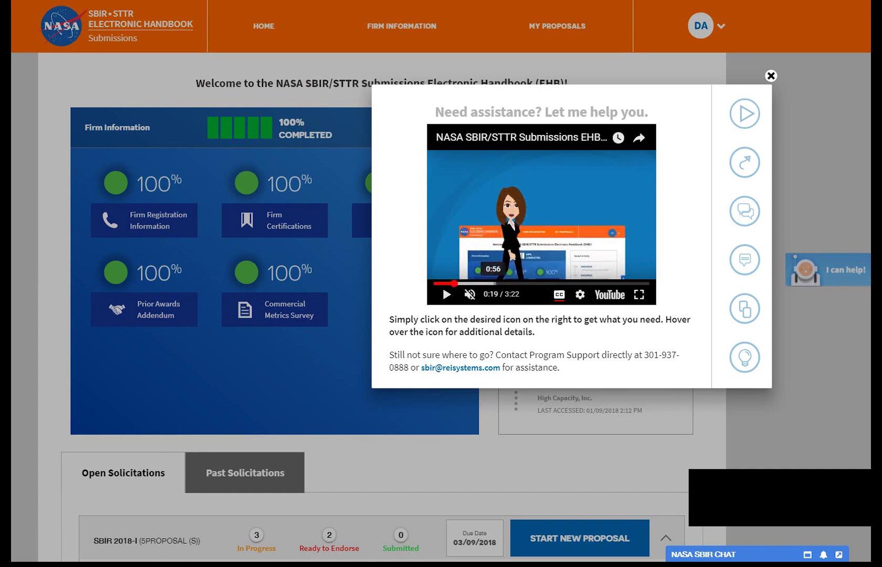
pyautogui.click(482, 284)
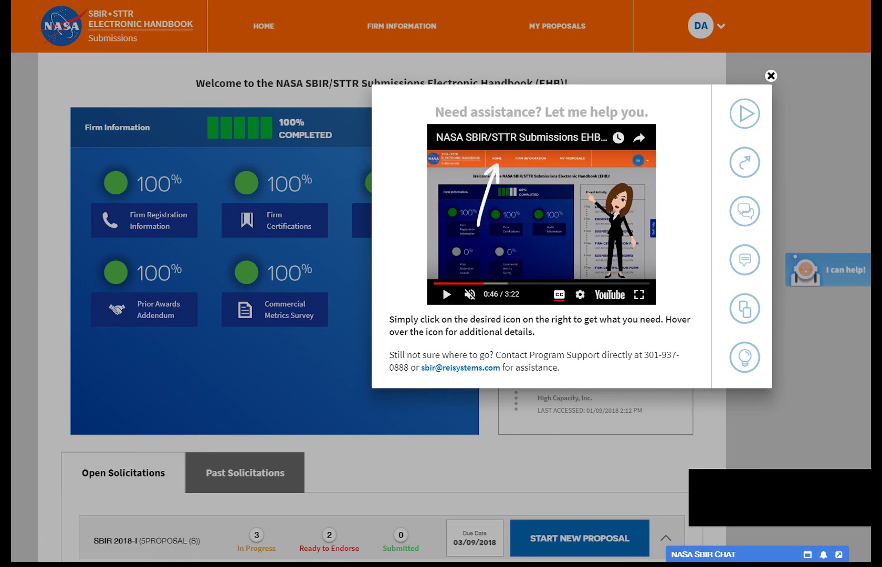
# Step: Open the firm registration information and display the help text for the DUNS + 4 field
pyautogui.click(402, 26)
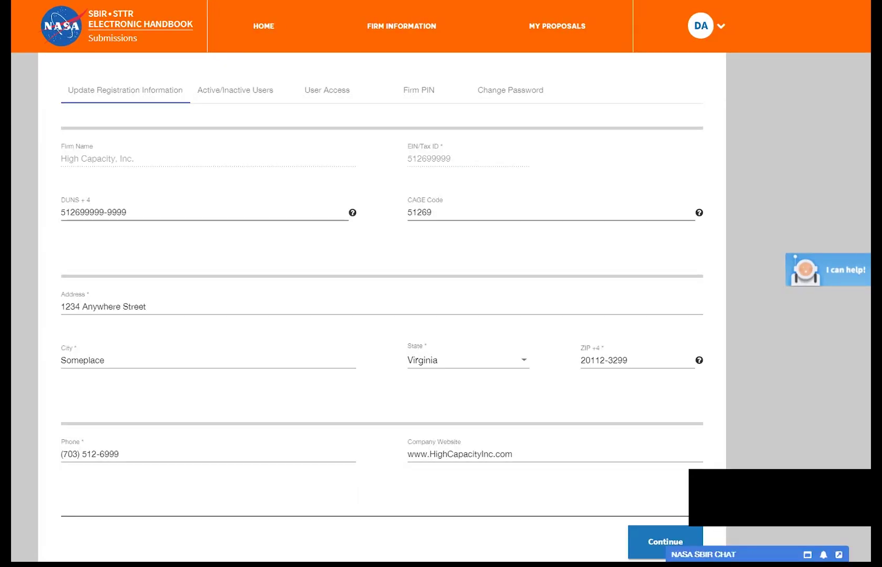
pyautogui.moveTo(352, 213)
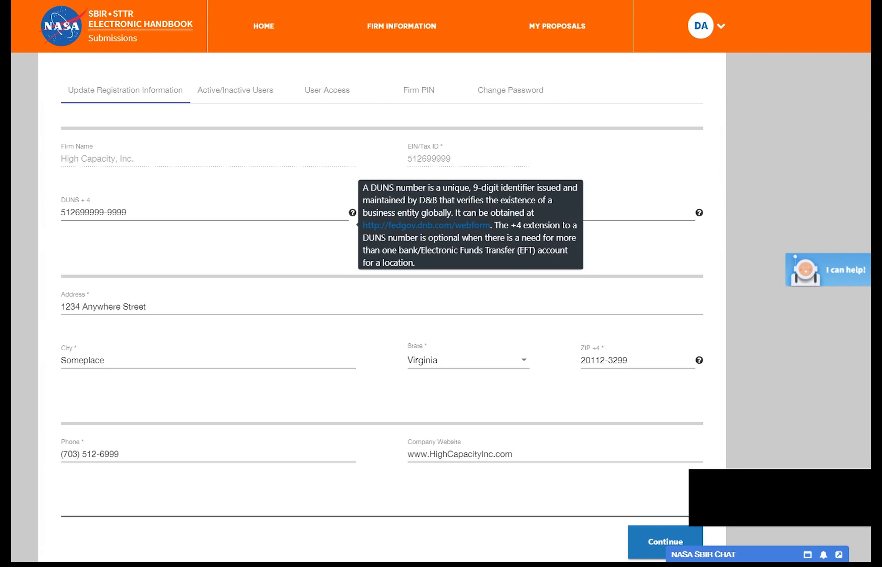
# Step: Open Firm Certifications and answer No to question 1 on qualifying as a Small Business Concern
pyautogui.moveTo(401, 26)
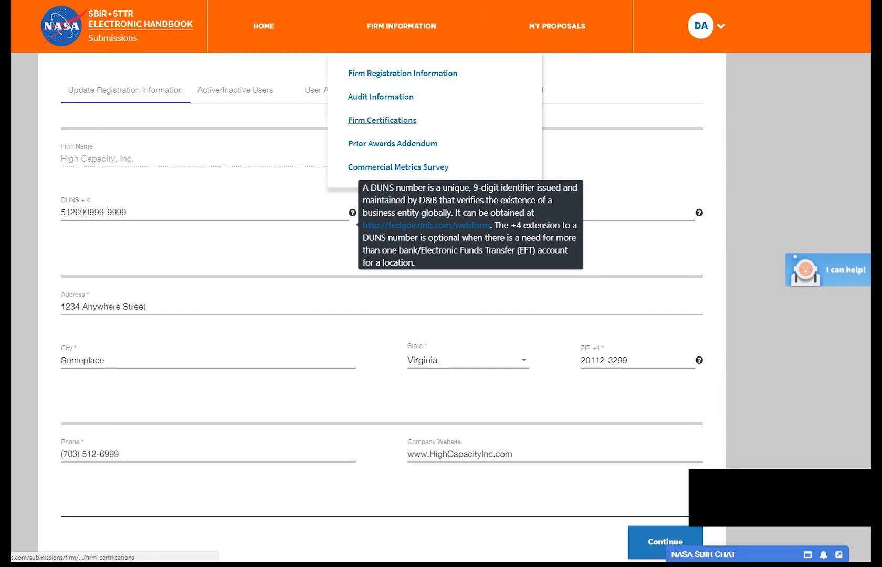
pyautogui.click(382, 119)
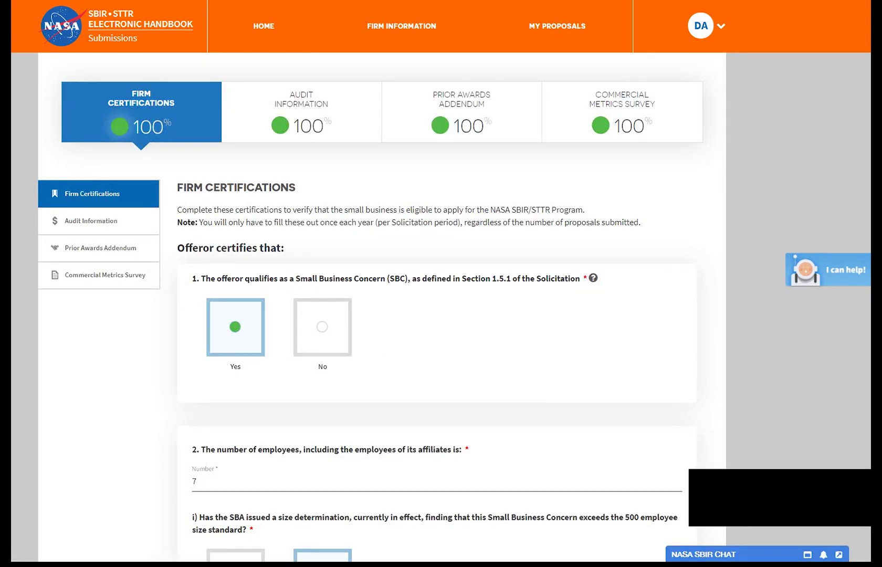
pyautogui.click(322, 326)
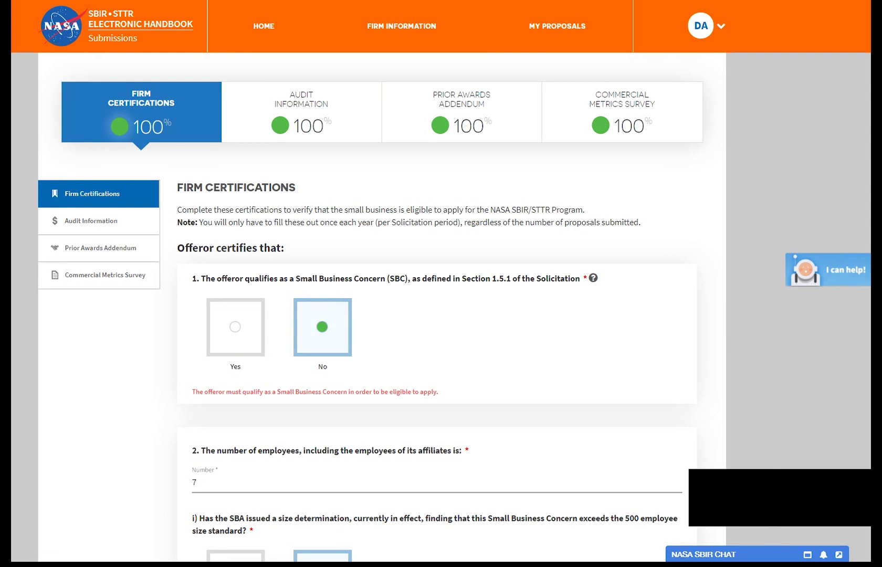
pyautogui.hotkey('ctrl', '+')
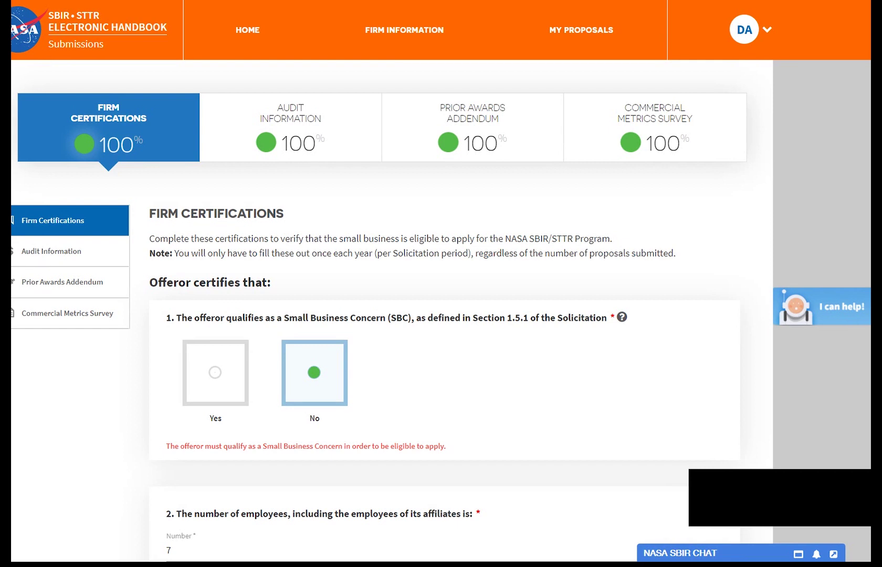
pyautogui.hotkey('ctrl', '-')
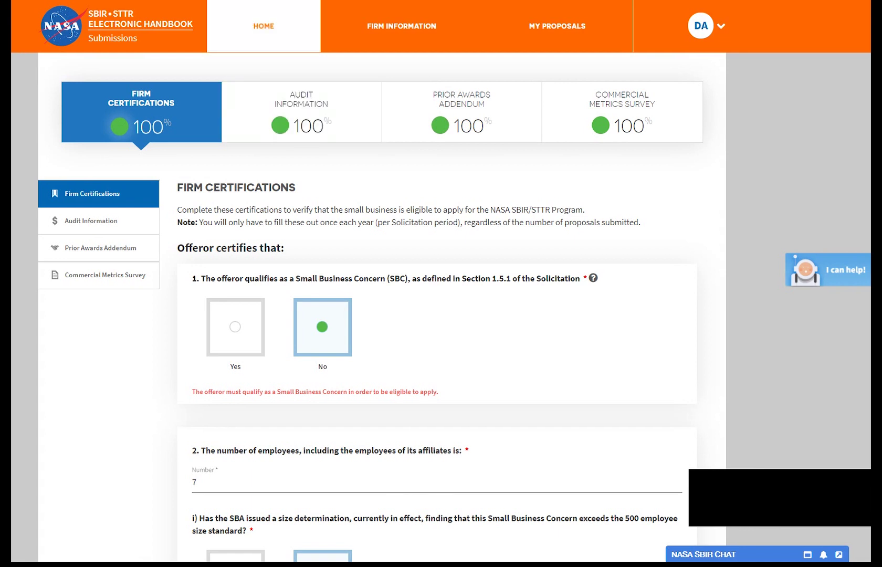
# Step: Return to the home dashboard and send "I need help!" and "How many proposals can I submit?" to support in the live chat
pyautogui.click(264, 25)
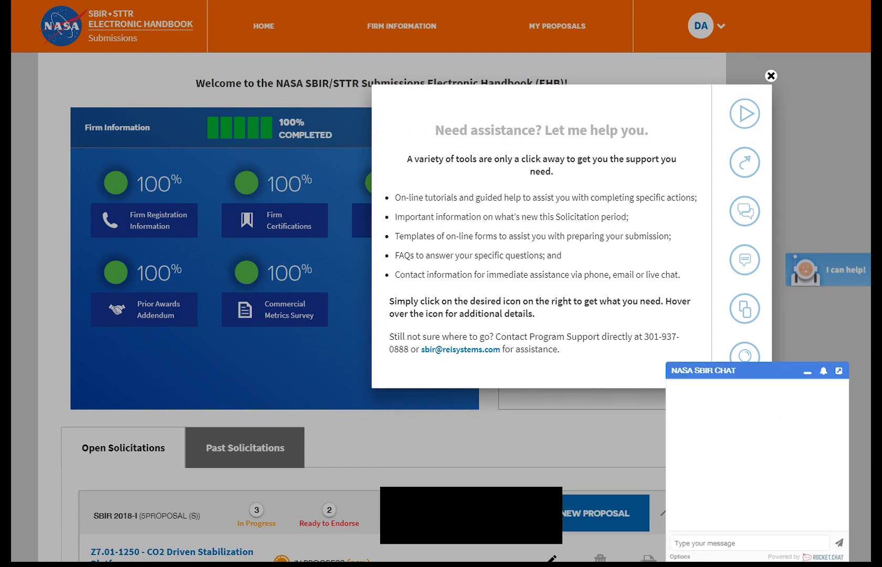
pyautogui.write('I')
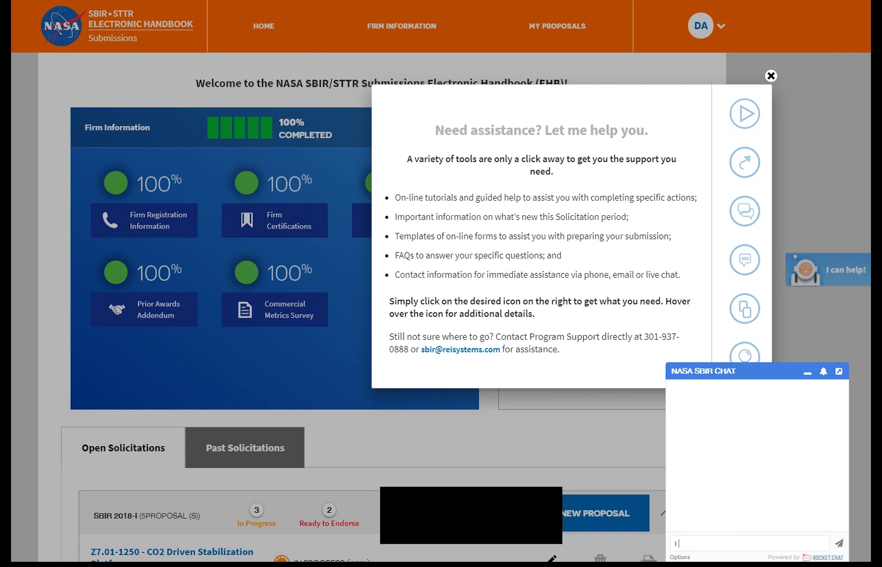
pyautogui.write(' need Help')
pyautogui.press('Delete')
pyautogui.write('help!')
pyautogui.press('Return')
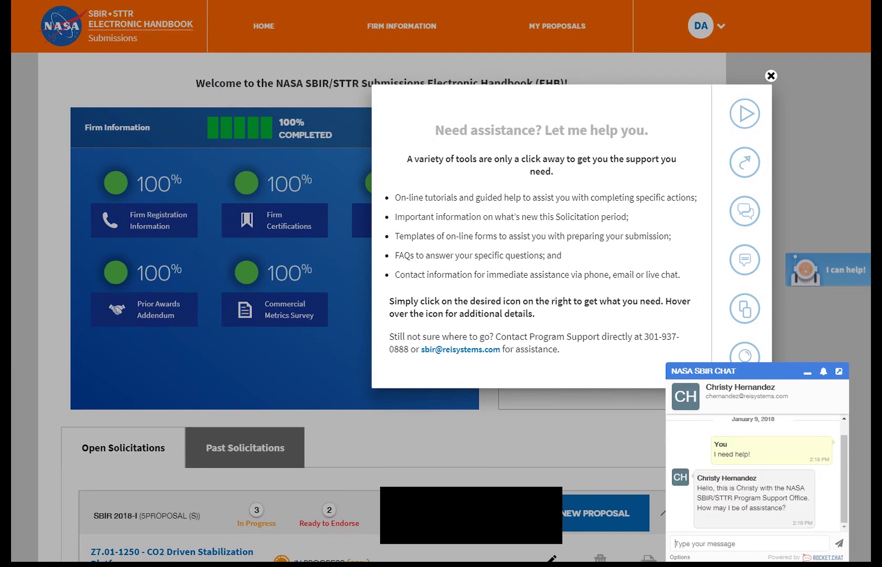
pyautogui.write('How many proposals can I submit?')
pyautogui.press('Return')
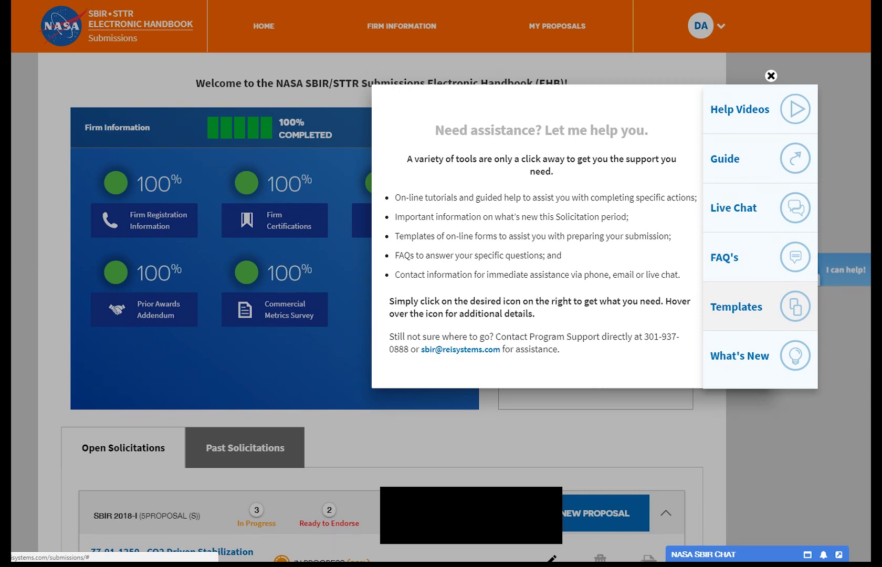
# Step: Close the assistance window and look through the solicitations and proposals further down the home dashboard
pyautogui.click(771, 75)
pyautogui.scroll(-7, 441, 283)
pyautogui.scroll(-3, 441, 283)
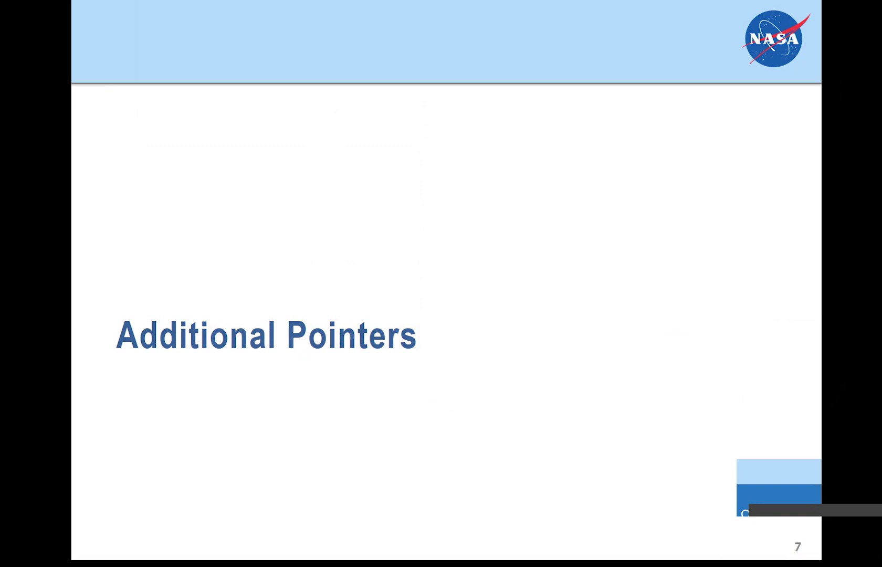
# Step: Switch to the slide presentation and advance from the Additional Pointers title slide to the slide on getting started and registering
pyautogui.press('Right')
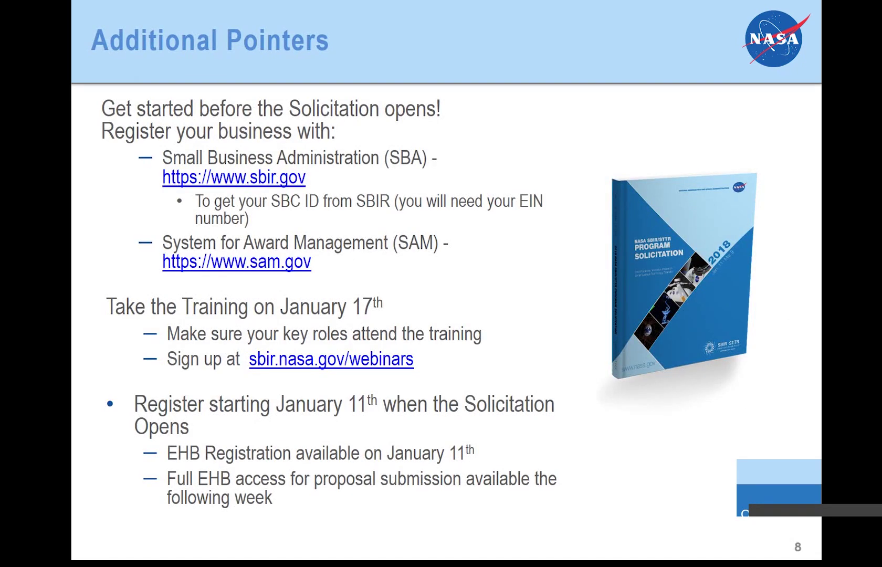